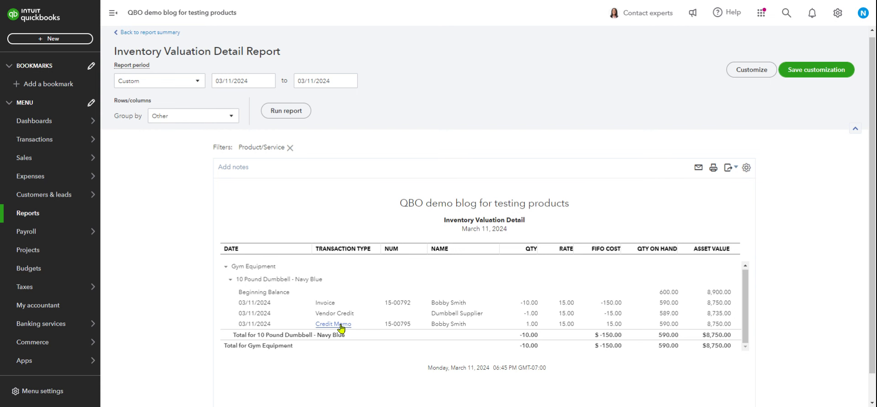
Step: Review the credit memo listed in the Inventory Valuation Detail report, close it, and view the transaction types available to create
{"action": "left_click", "coordinate": [341, 329]}
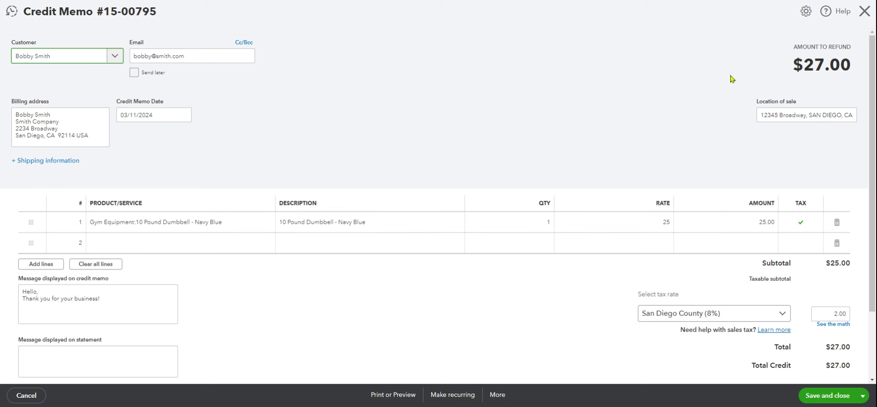
{"action": "left_click", "coordinate": [864, 12]}
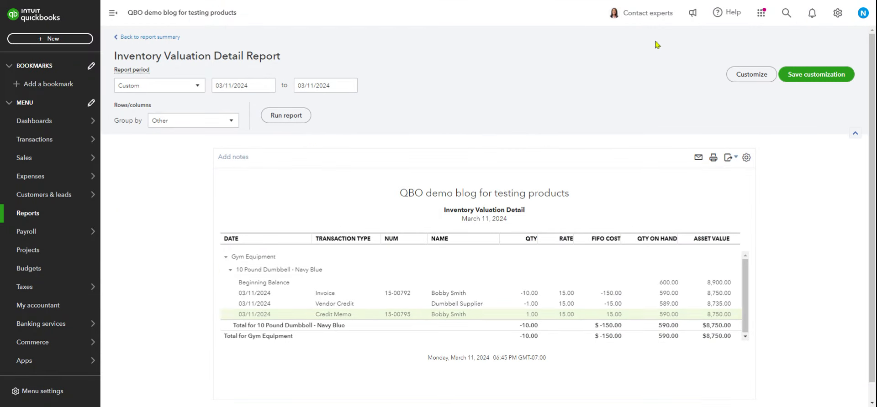
{"action": "left_click", "coordinate": [53, 37]}
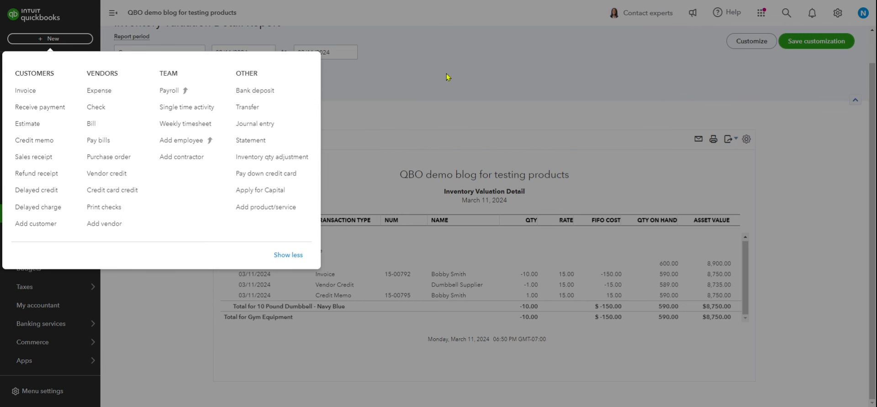
{"action": "key", "text": "Escape"}
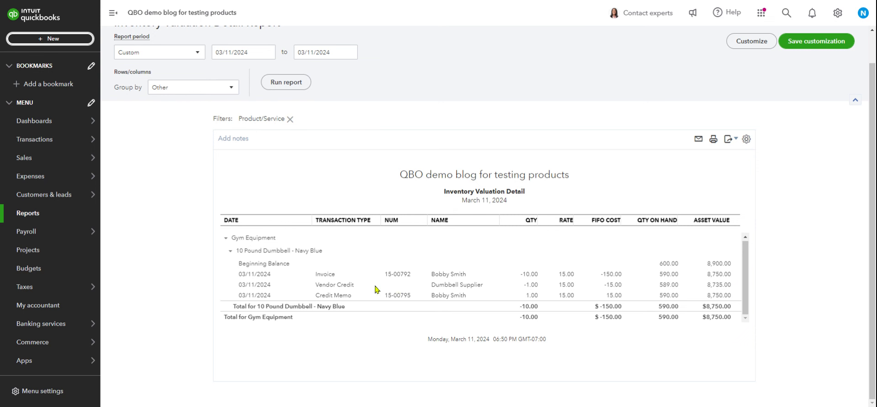
Step: Review the Dumbbell Supplier vendor credit from the report, including its item details, and close it
{"action": "left_click", "coordinate": [339, 286]}
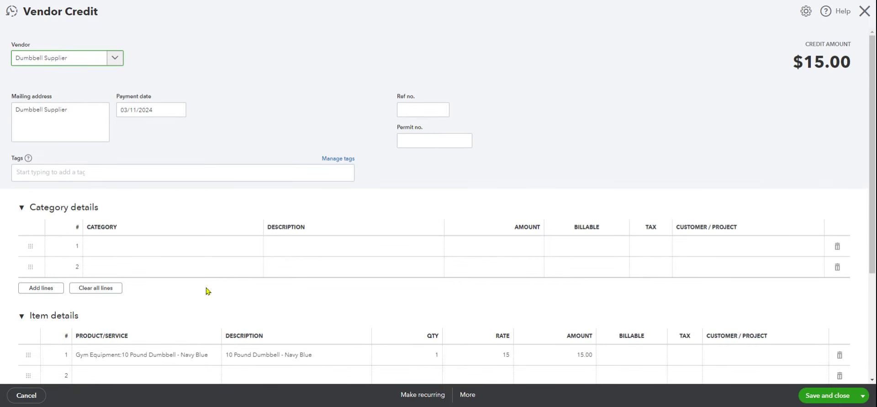
{"action": "scroll", "coordinate": [405, 343], "scroll_direction": "down", "scroll_amount": 2}
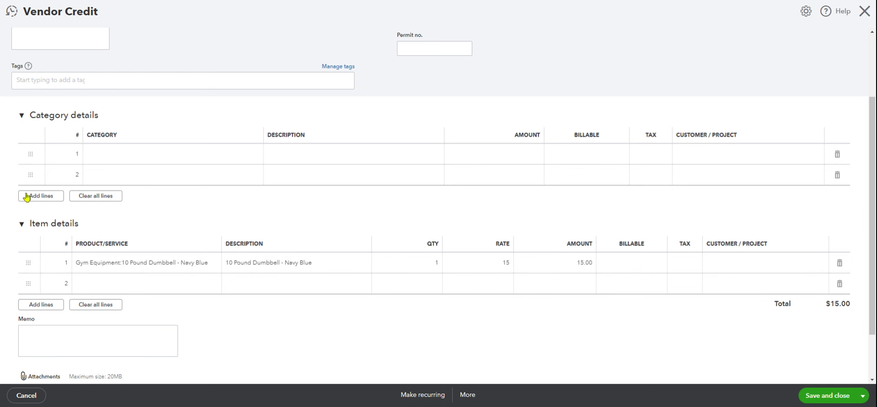
{"action": "left_click", "coordinate": [865, 12]}
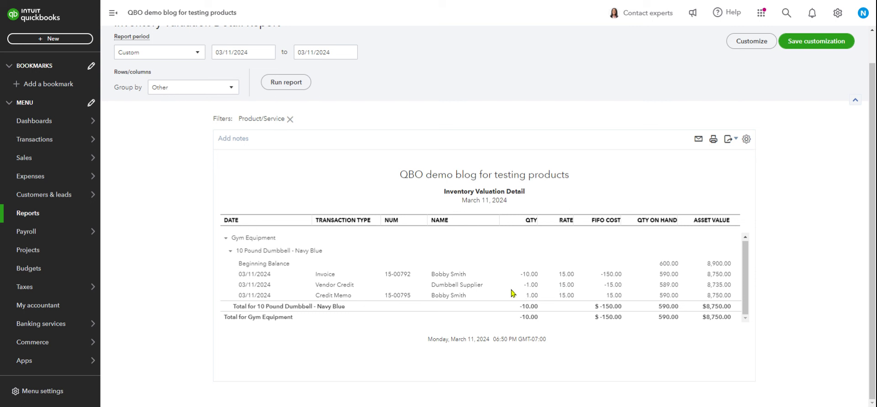
Step: Delete the Dumbbell Supplier vendor credit dated 03/11/2024 from its transaction form and confirm the deletion
{"action": "left_click", "coordinate": [325, 286]}
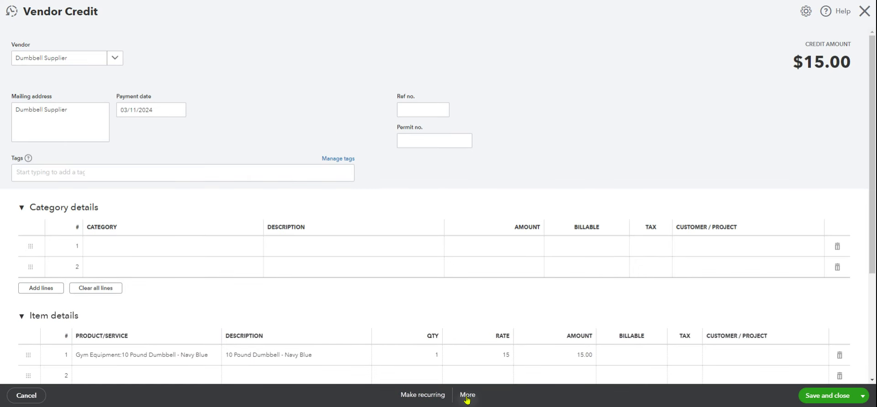
{"action": "left_click", "coordinate": [467, 396]}
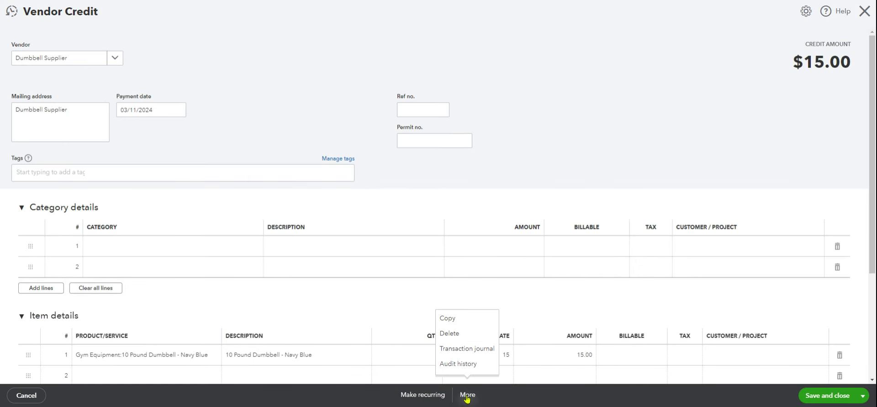
{"action": "left_click", "coordinate": [455, 332]}
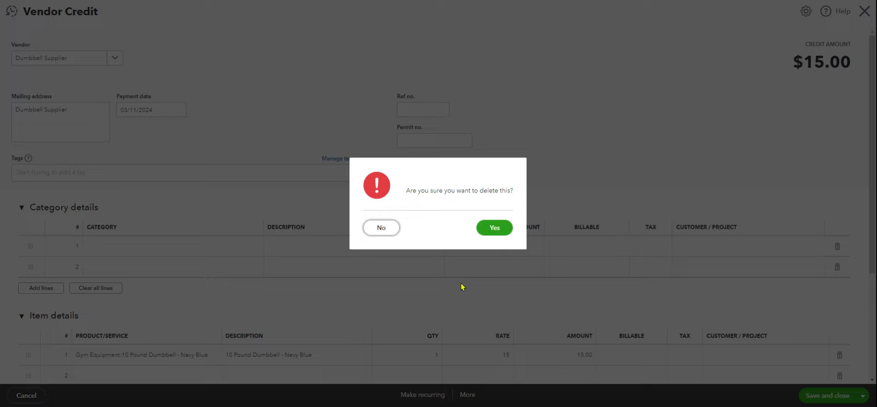
{"action": "left_click", "coordinate": [497, 228]}
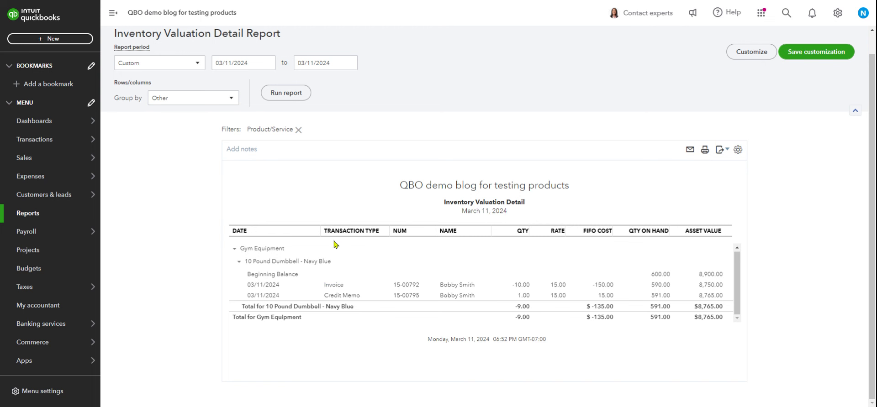
Step: Start a refund receipt with payment method Check, refunded from Wells Fargo Checking
{"action": "left_click", "coordinate": [49, 40]}
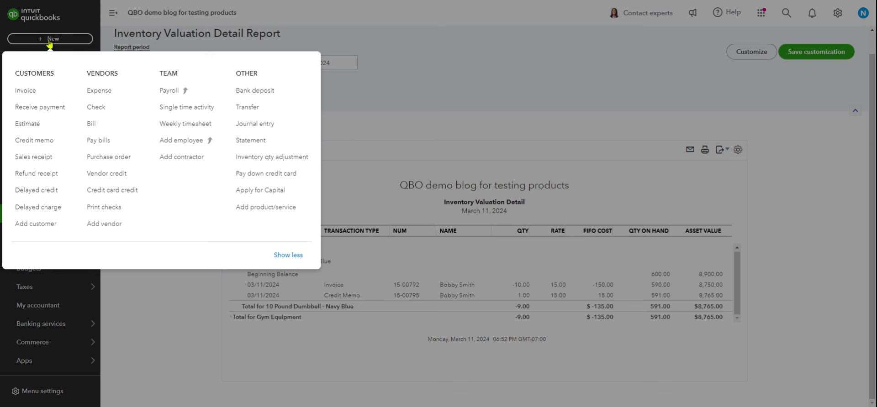
{"action": "left_click", "coordinate": [44, 176]}
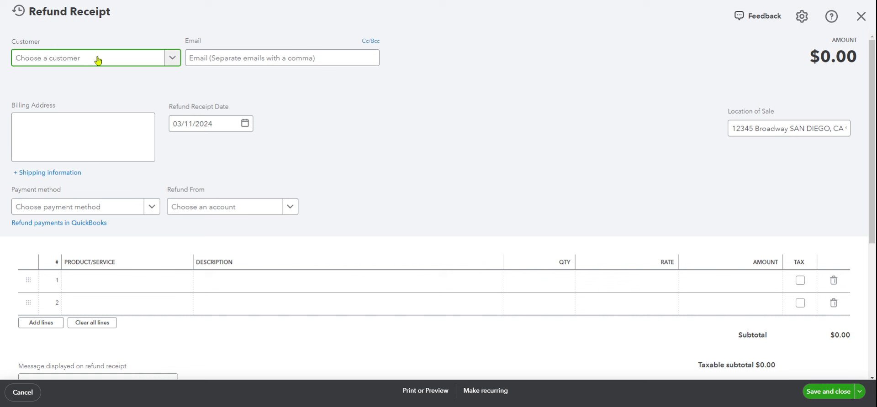
{"action": "left_click", "coordinate": [111, 288]}
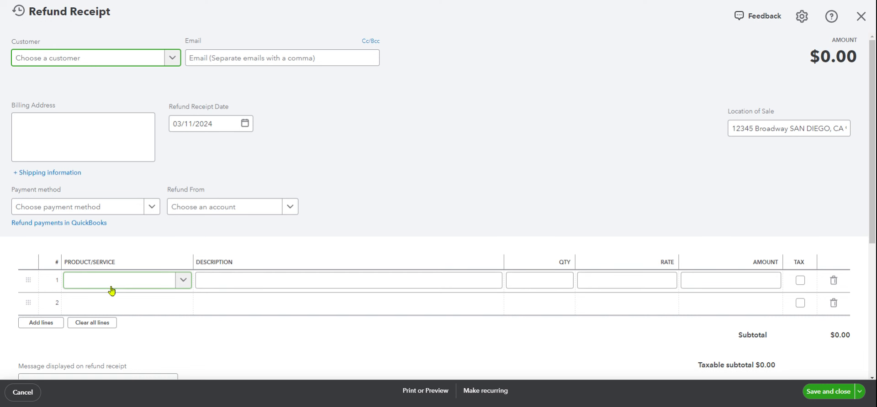
{"action": "left_click", "coordinate": [152, 208]}
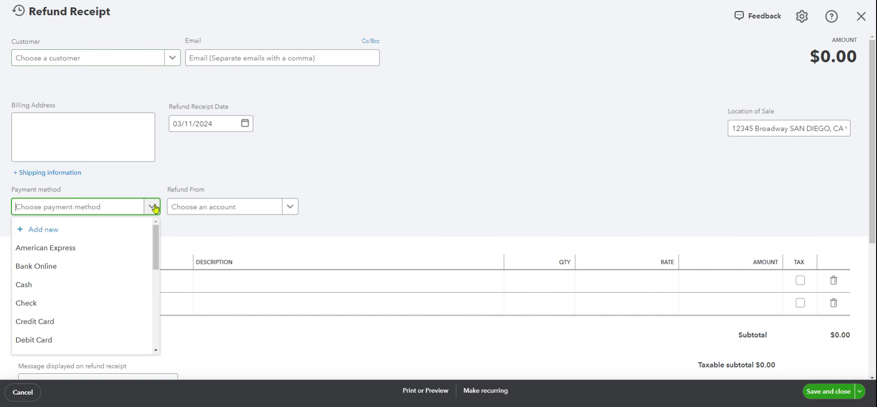
{"action": "left_click", "coordinate": [63, 302]}
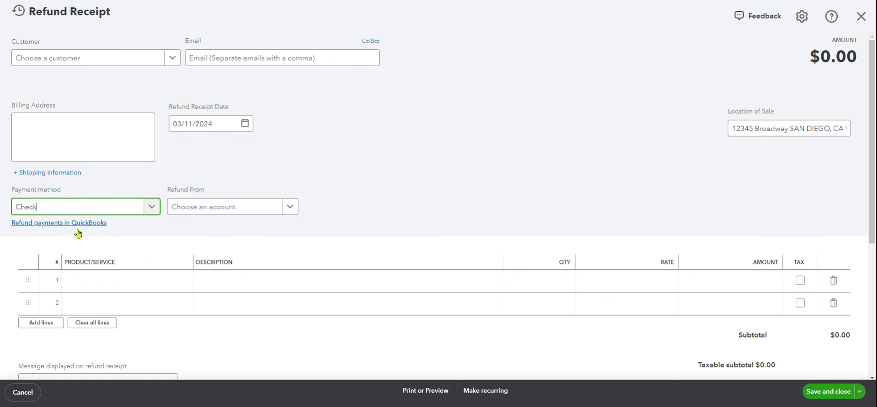
{"action": "left_click", "coordinate": [291, 208]}
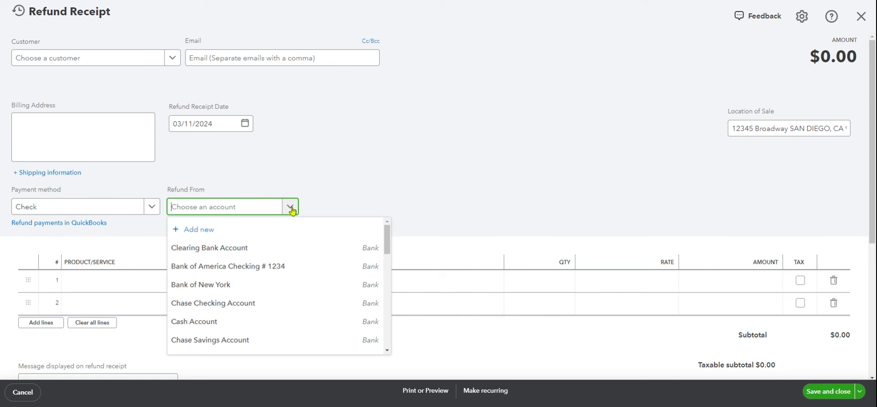
{"action": "type", "text": "wells"}
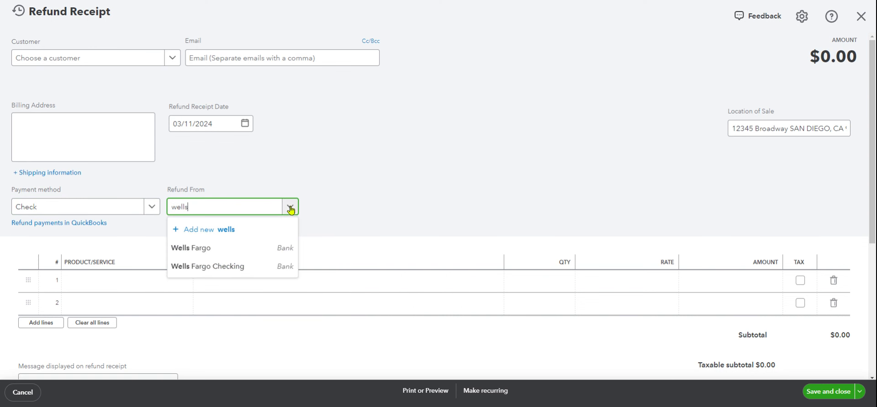
{"action": "left_click", "coordinate": [221, 268]}
Step: Add 10 Pound Dumbbell - Navy Blue to the first line of the refund receipt, and leave the form without saving
{"action": "left_click", "coordinate": [109, 288]}
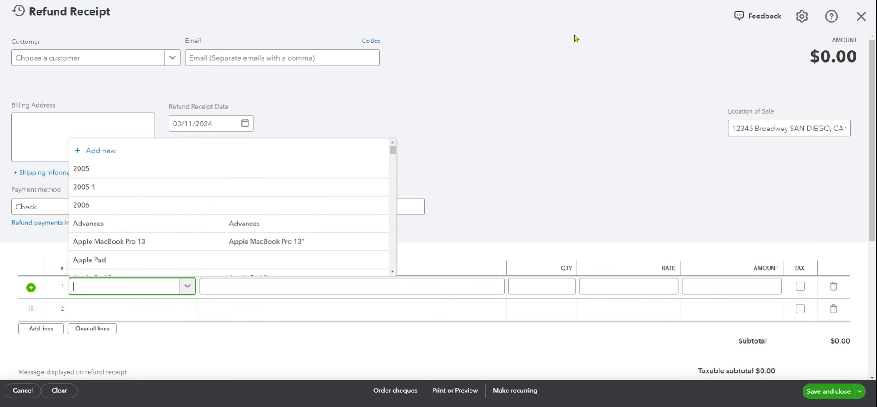
{"action": "type", "text": "dumm"}
{"action": "key", "text": "BackSpace"}
{"action": "left_click", "coordinate": [576, 39]}
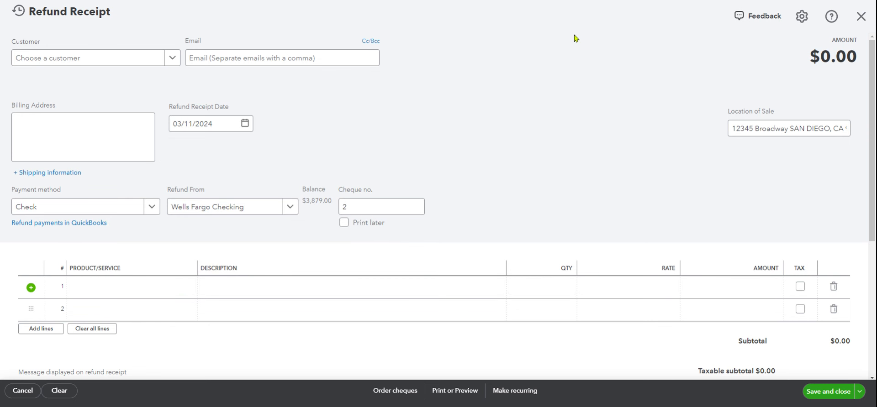
{"action": "left_click", "coordinate": [114, 289]}
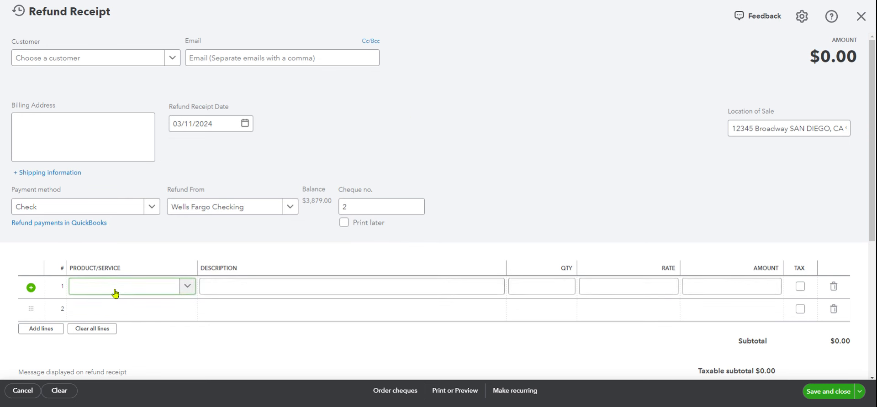
{"action": "type", "text": "dum"}
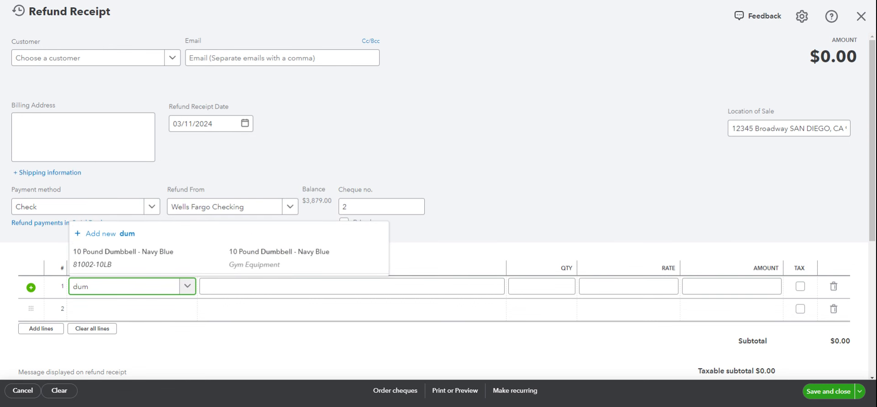
{"action": "left_click", "coordinate": [115, 265]}
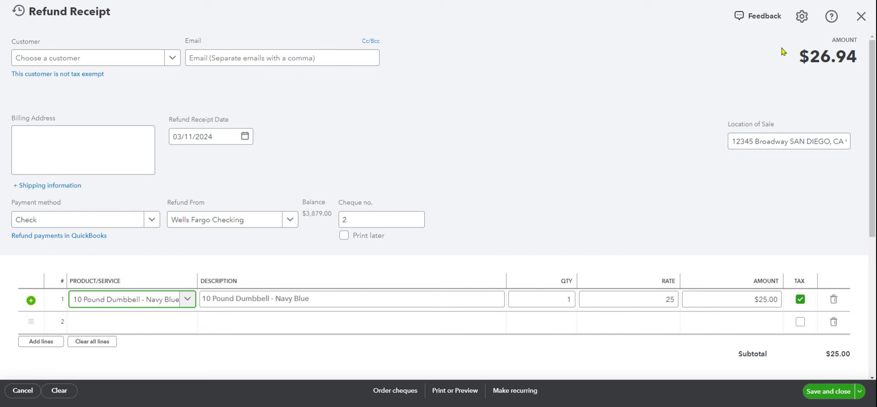
{"action": "left_click", "coordinate": [861, 18]}
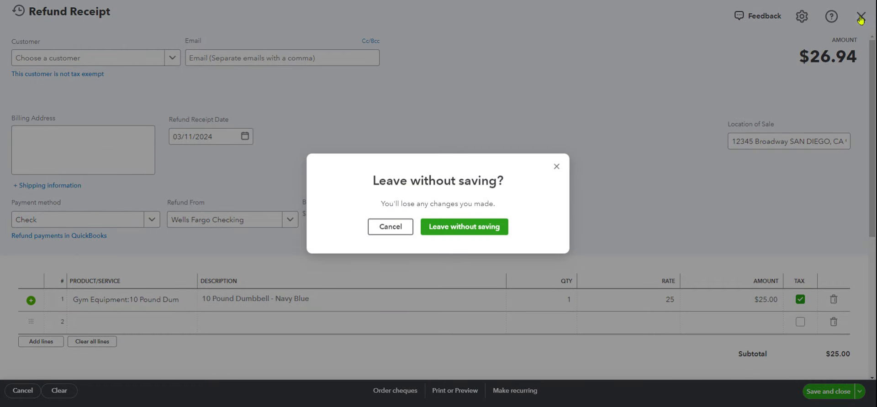
{"action": "left_click", "coordinate": [450, 232]}
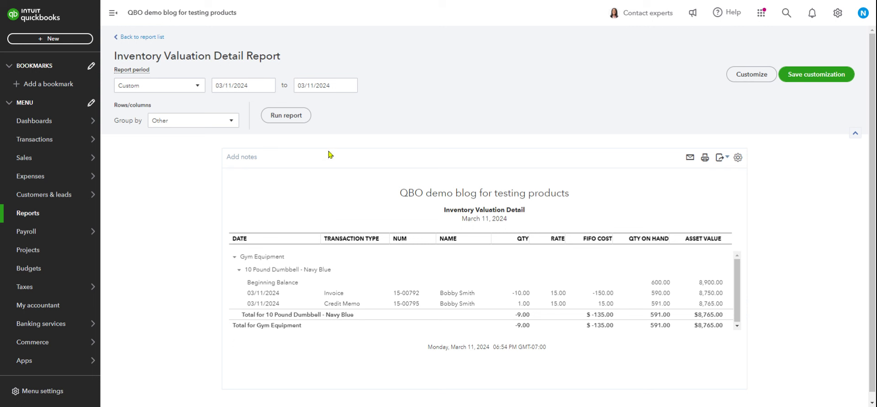
Step: Start an inventory quantity adjustment with 10 Pound Dumbbell - Navy Blue as the product on the first line
{"action": "left_click", "coordinate": [72, 41]}
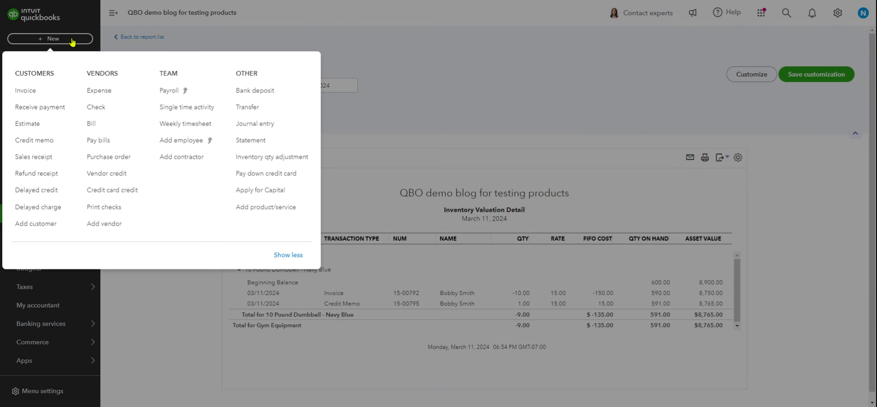
{"action": "left_click", "coordinate": [259, 161]}
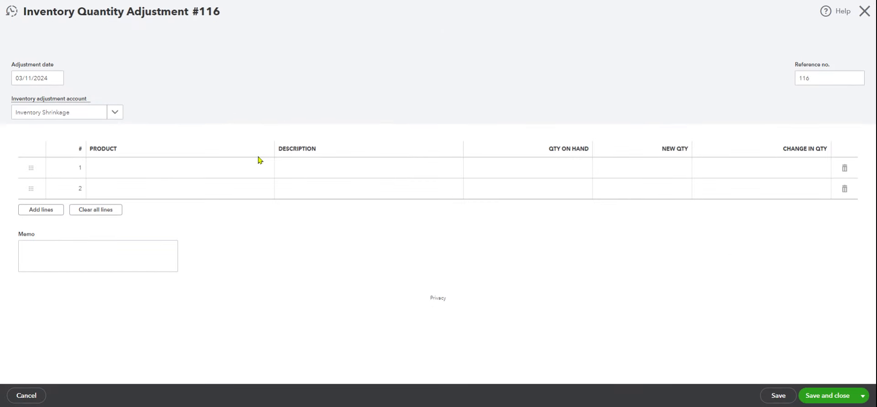
{"action": "left_click", "coordinate": [132, 170]}
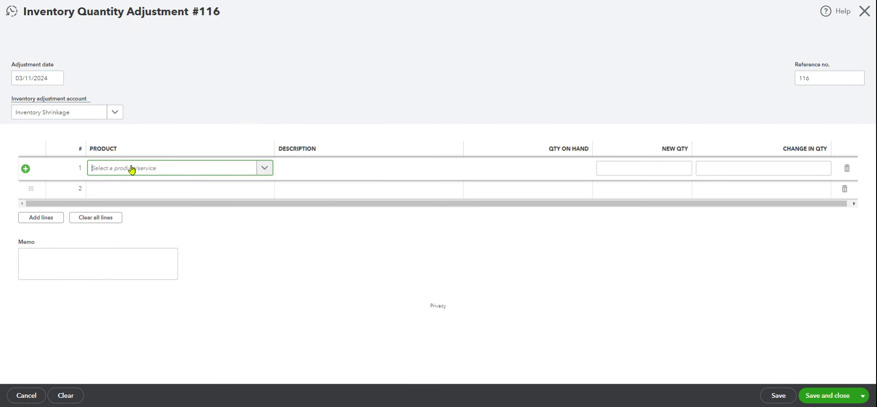
{"action": "type", "text": "dumb"}
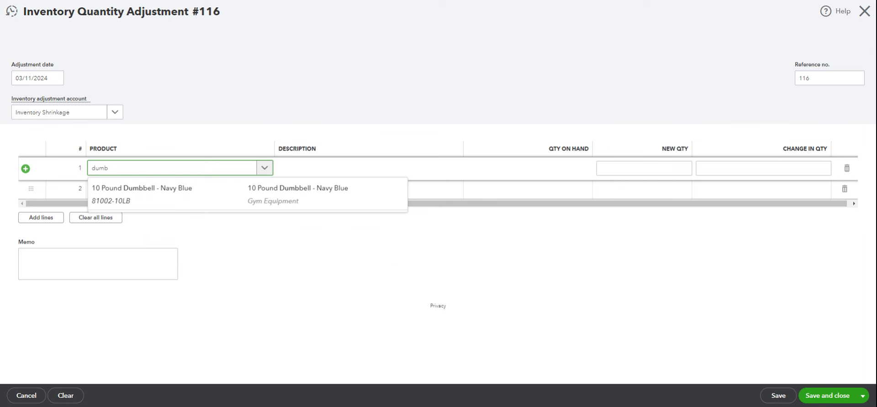
{"action": "left_click", "coordinate": [143, 192]}
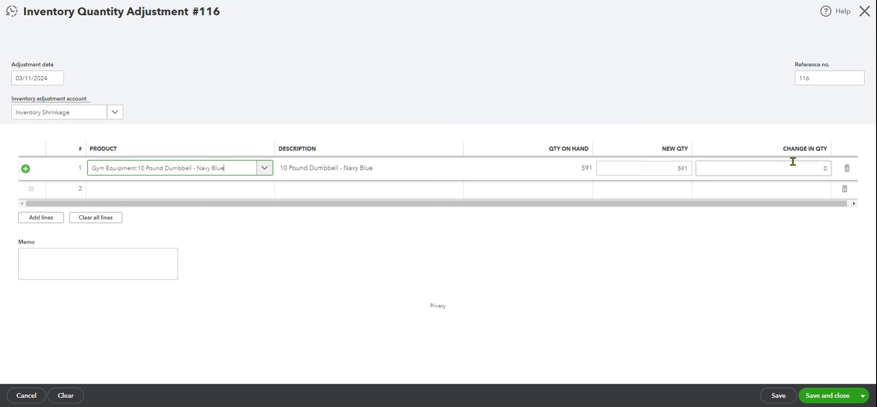
Step: Set the dumbbell line's change in quantity to -1
{"action": "left_click", "coordinate": [827, 167]}
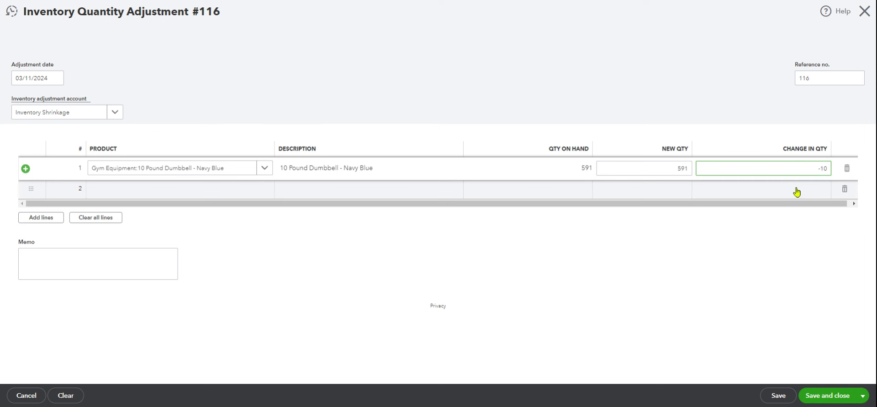
{"action": "key", "text": "BackSpace"}
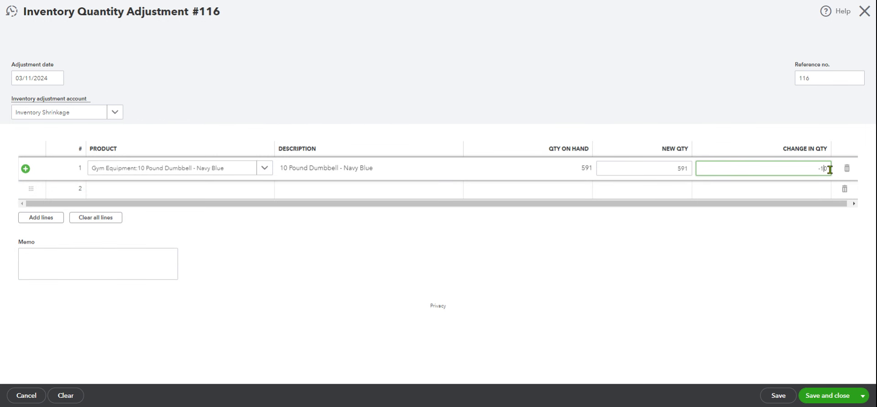
{"action": "key", "text": "BackSpace"}
{"action": "left_click", "coordinate": [801, 241]}
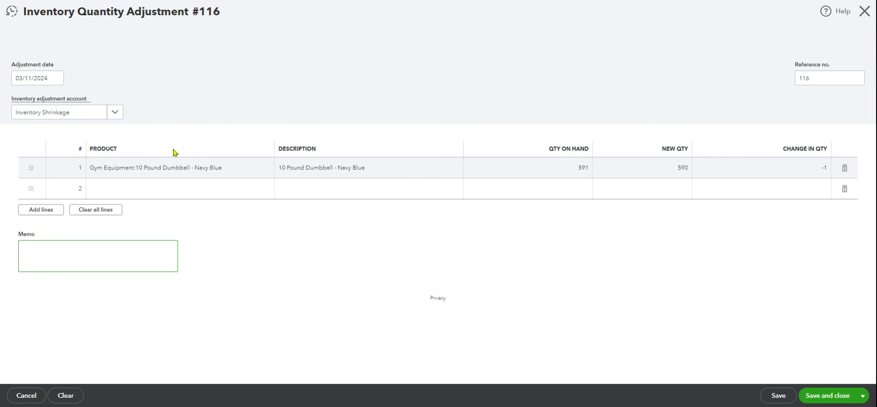
Step: Set the inventory adjustment account to Cost of Goods Sold
{"action": "mouse_move", "coordinate": [34, 102]}
{"action": "left_click", "coordinate": [115, 114]}
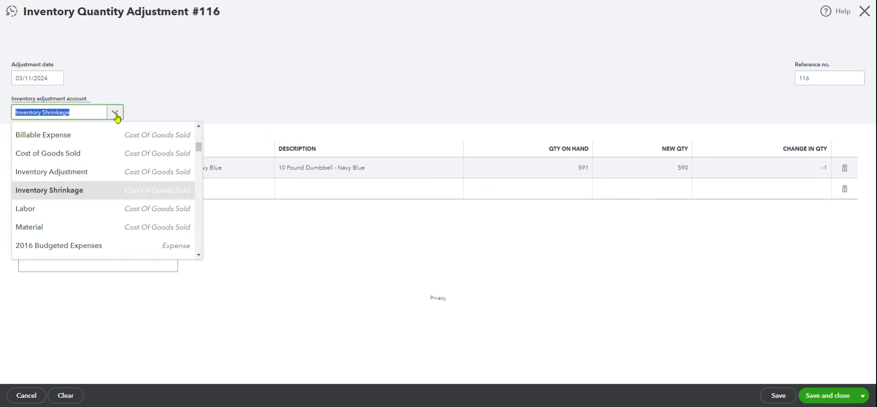
{"action": "left_click", "coordinate": [114, 157]}
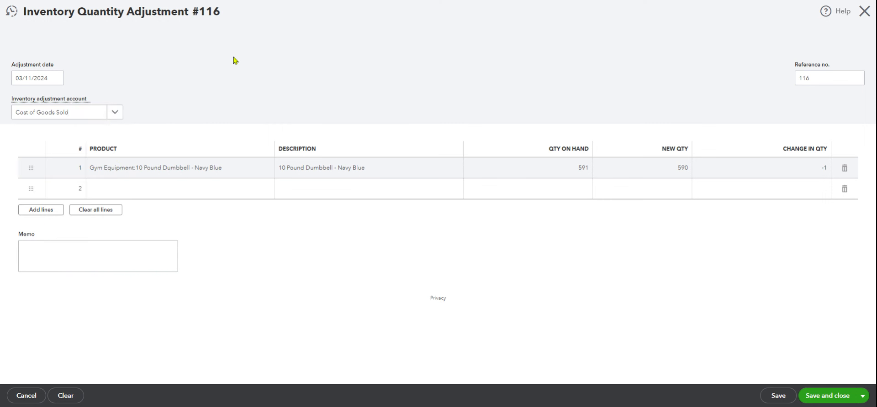
Step: Switch the inventory adjustment account to Inventory Shrinkage
{"action": "left_click", "coordinate": [114, 114]}
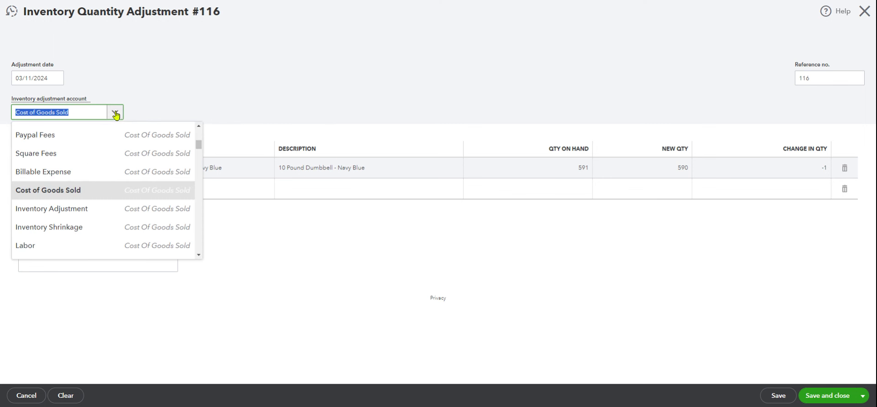
{"action": "left_click", "coordinate": [97, 228]}
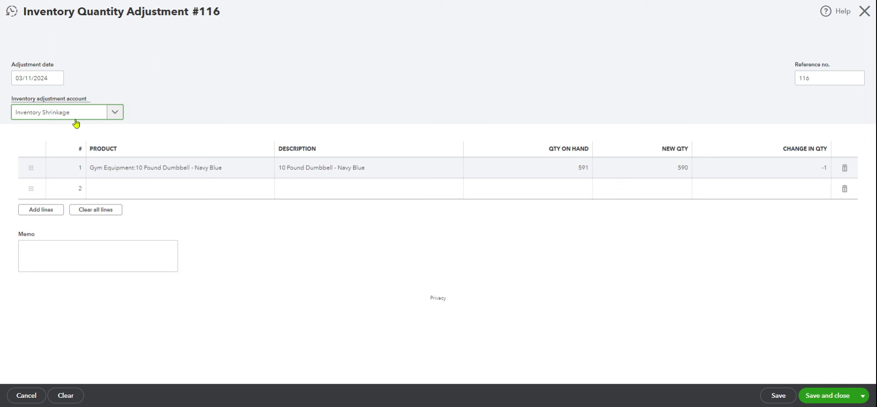
Step: Set the inventory adjustment account back to Cost of Goods Sold and save the quantity adjustment
{"action": "left_click", "coordinate": [116, 113]}
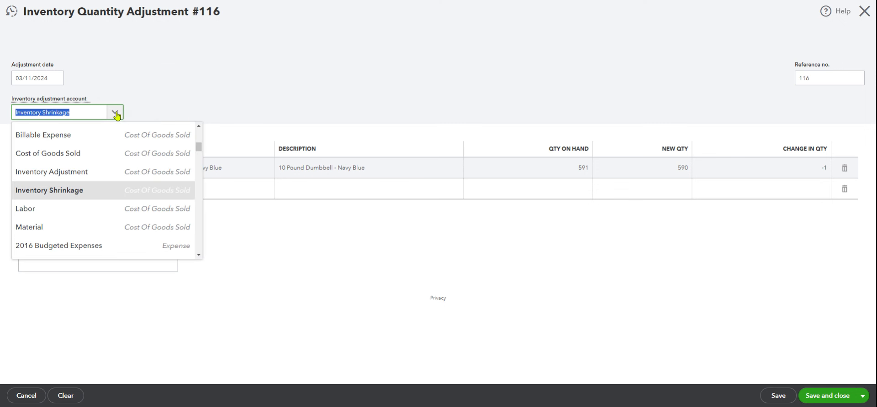
{"action": "left_click", "coordinate": [112, 157]}
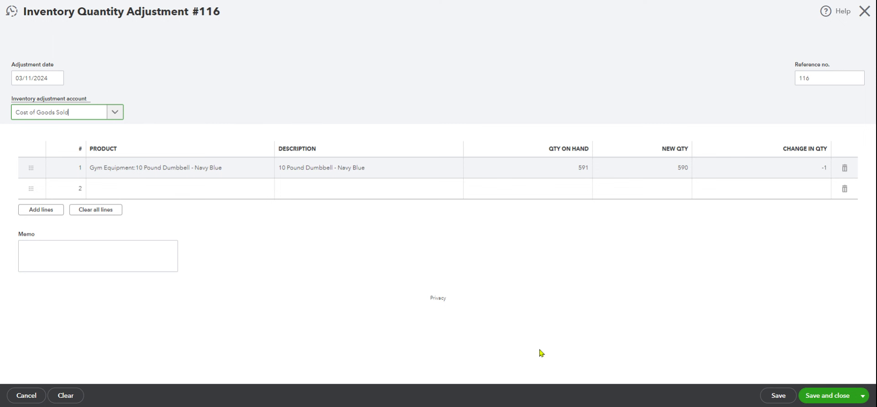
{"action": "left_click", "coordinate": [777, 400]}
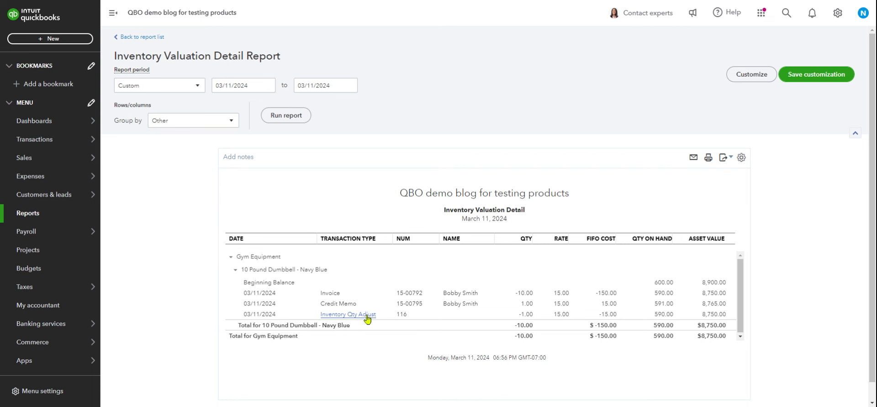
{"action": "left_click", "coordinate": [66, 40]}
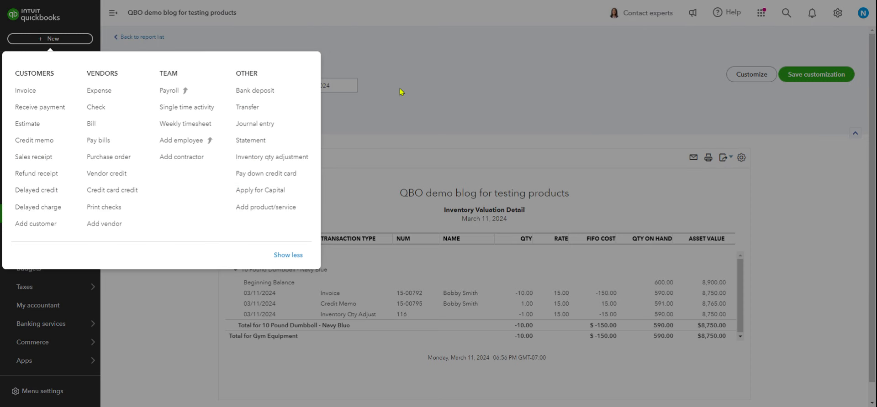
{"action": "left_click", "coordinate": [422, 89]}
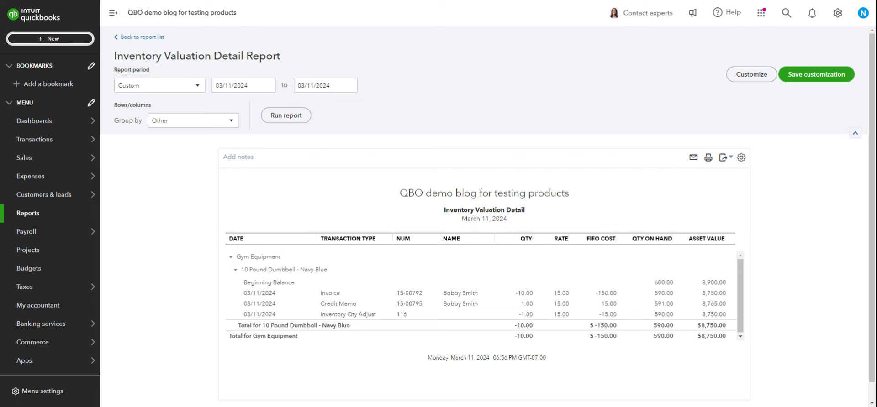
{"action": "left_click", "coordinate": [260, 0]}
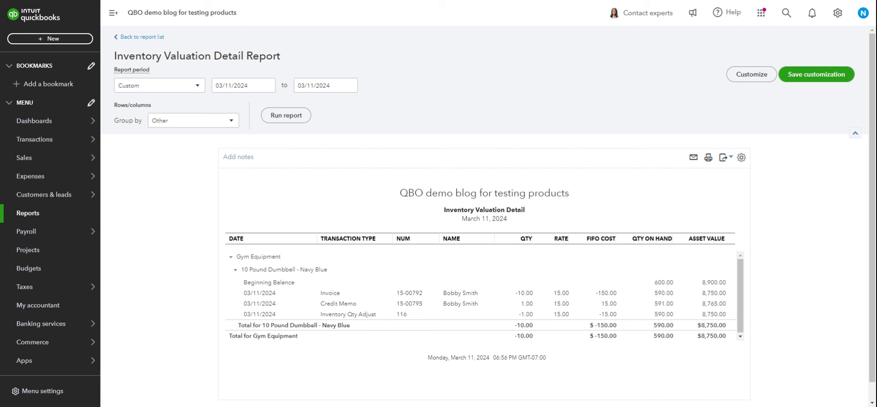